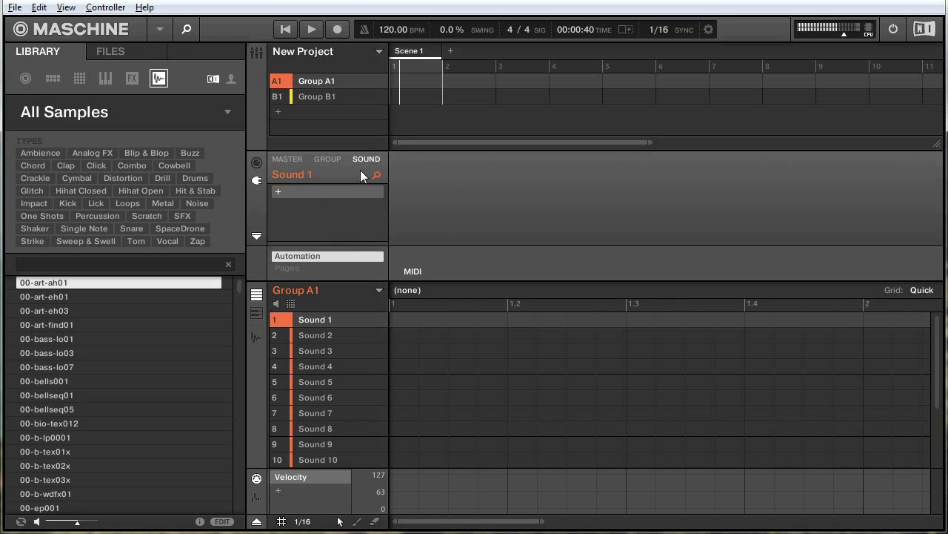
Step: Load a Drumsynth Kick into the first sound's plugin slot
{"action": "left_click", "coordinate": [278, 192]}
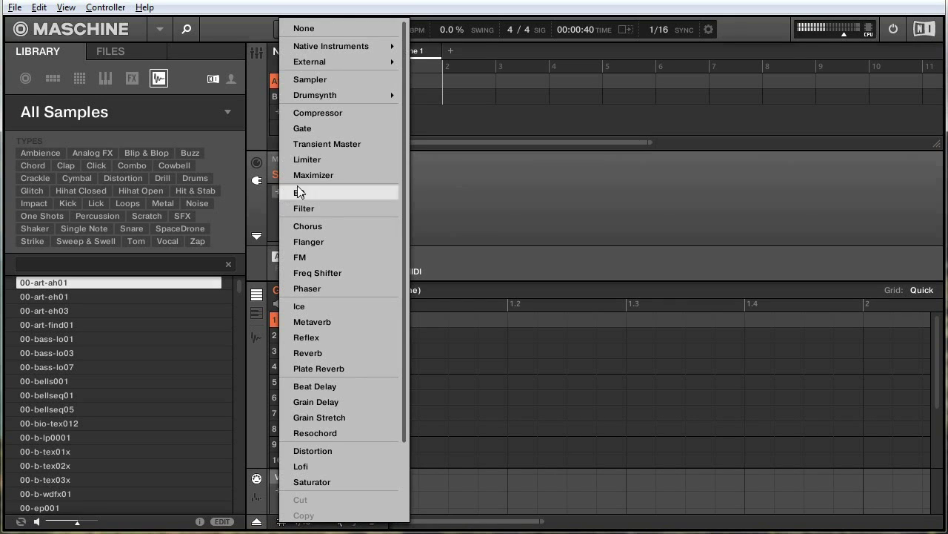
{"action": "mouse_move", "coordinate": [383, 99]}
{"action": "left_click", "coordinate": [448, 94]}
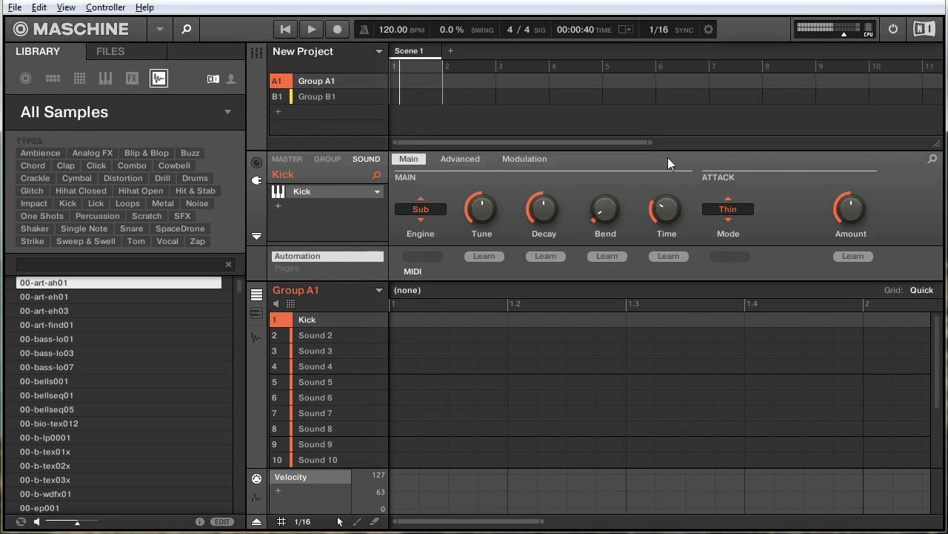
Step: Add a kick note at step 1 of Pattern 1 and play it back once
{"action": "mouse_move", "coordinate": [676, 200]}
{"action": "left_click", "coordinate": [397, 320]}
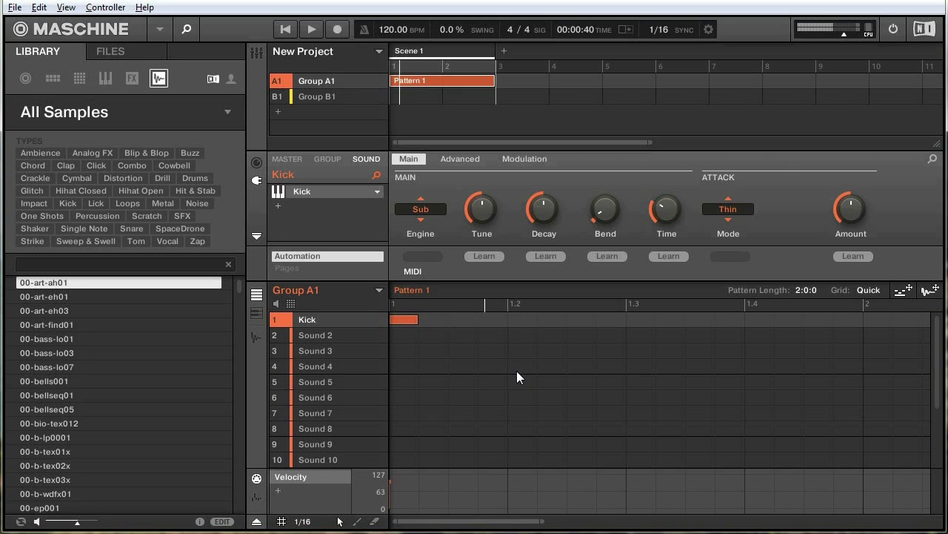
{"action": "key", "text": "space"}
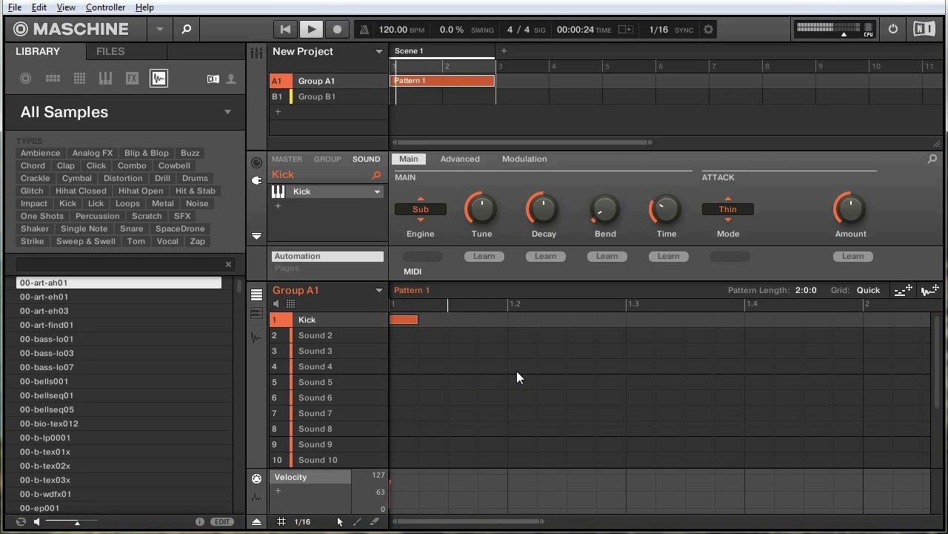
{"action": "key", "text": "space"}
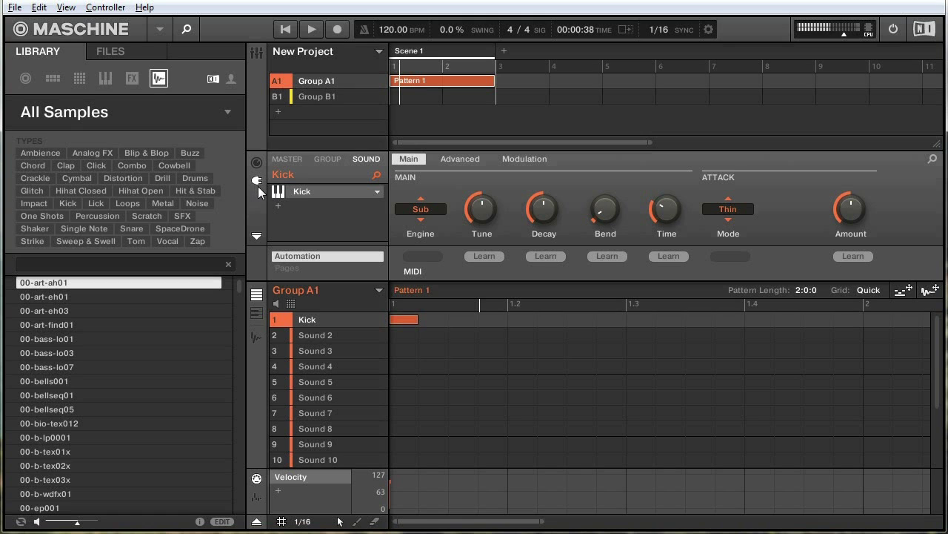
Step: Show the full Drumsynth Kick panel and raise the Decay to 83.76%, auditioning the result
{"action": "left_click", "coordinate": [255, 52]}
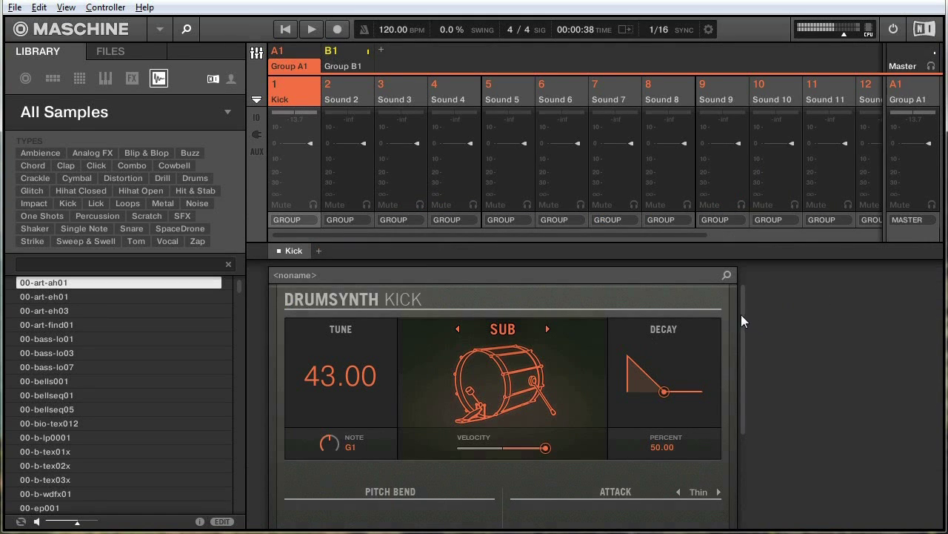
{"action": "mouse_move", "coordinate": [741, 314]}
{"action": "left_mouse_down"}
{"action": "mouse_move", "coordinate": [743, 342]}
{"action": "mouse_move", "coordinate": [744, 330]}
{"action": "left_mouse_up"}
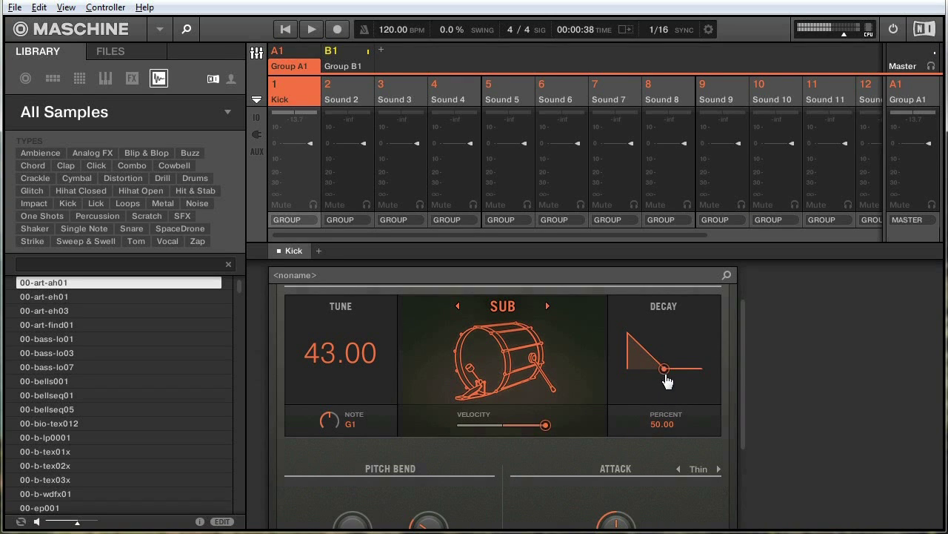
{"action": "left_click_drag", "start_coordinate": [665, 376], "coordinate": [698, 376]}
{"action": "scroll", "coordinate": [745, 352], "scroll_direction": "down", "scroll_amount": 1}
{"action": "key", "text": "space"}
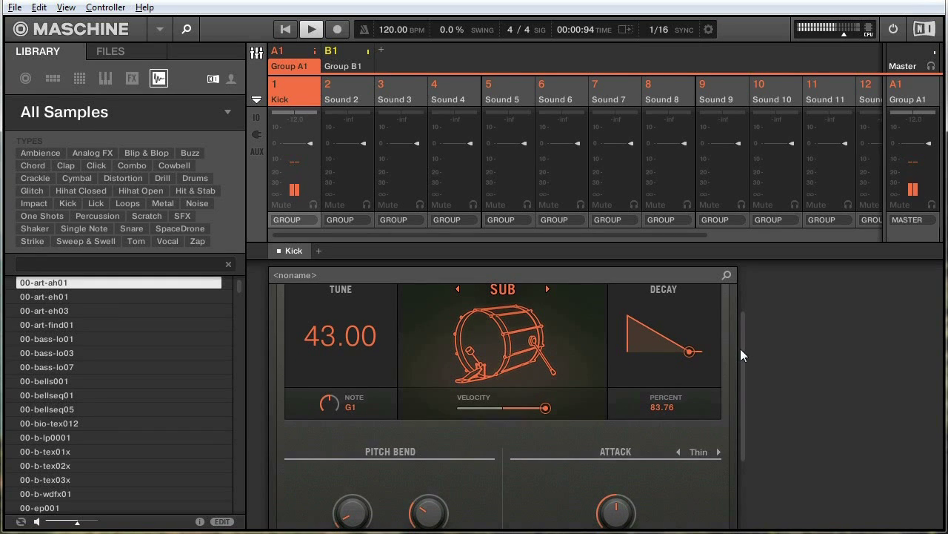
{"action": "left_click_drag", "start_coordinate": [745, 366], "coordinate": [743, 412]}
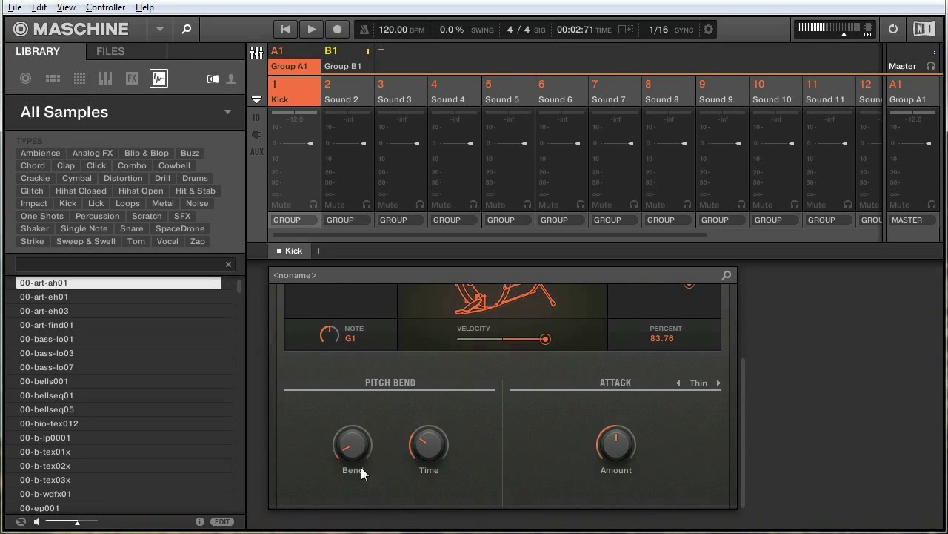
Step: Adjust the Pitch Bend amount and set the bend Time near 17% while auditioning
{"action": "mouse_move", "coordinate": [423, 437]}
{"action": "left_click_drag", "start_coordinate": [357, 449], "coordinate": [357, 437]}
{"action": "key", "text": "space"}
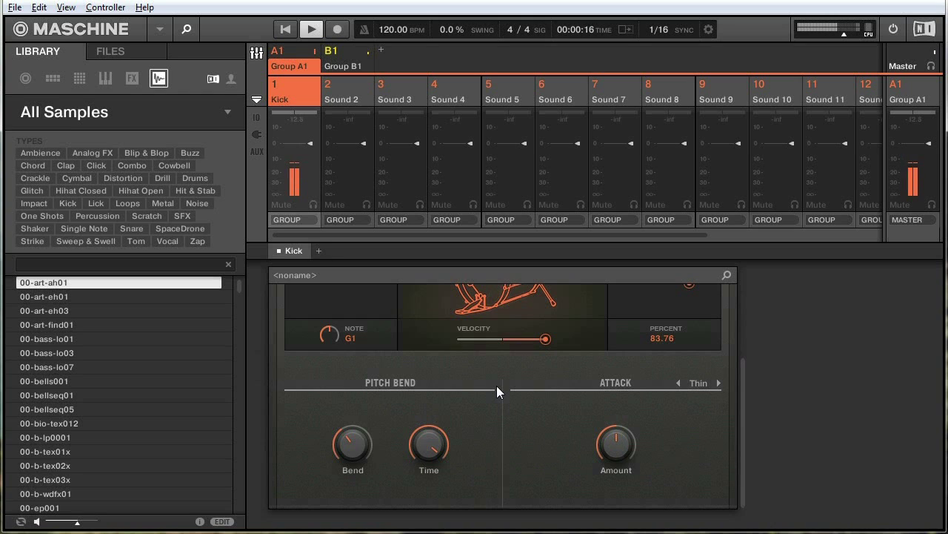
{"action": "mouse_move", "coordinate": [412, 449]}
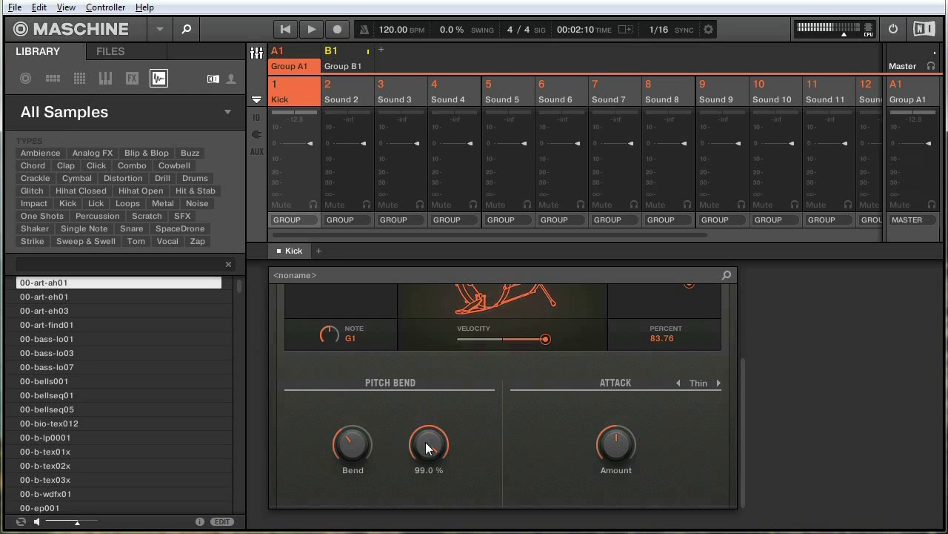
{"action": "left_click_drag", "start_coordinate": [425, 440], "coordinate": [425, 485]}
{"action": "left_click_drag", "start_coordinate": [353, 437], "coordinate": [354, 445]}
{"action": "key", "text": "space"}
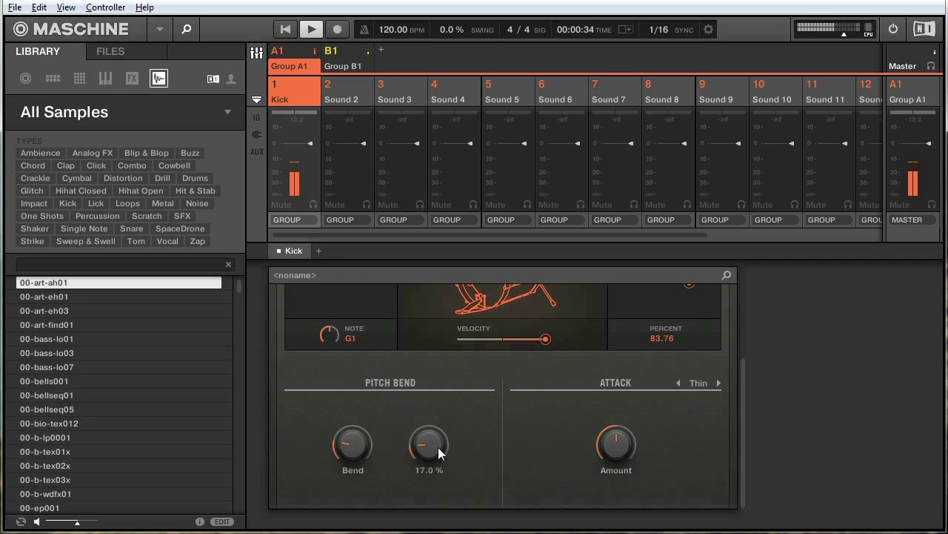
{"action": "mouse_move", "coordinate": [428, 445]}
{"action": "left_mouse_down"}
{"action": "mouse_move", "coordinate": [429, 422]}
{"action": "mouse_move", "coordinate": [428, 434]}
{"action": "left_mouse_up"}
{"action": "key", "text": "space"}
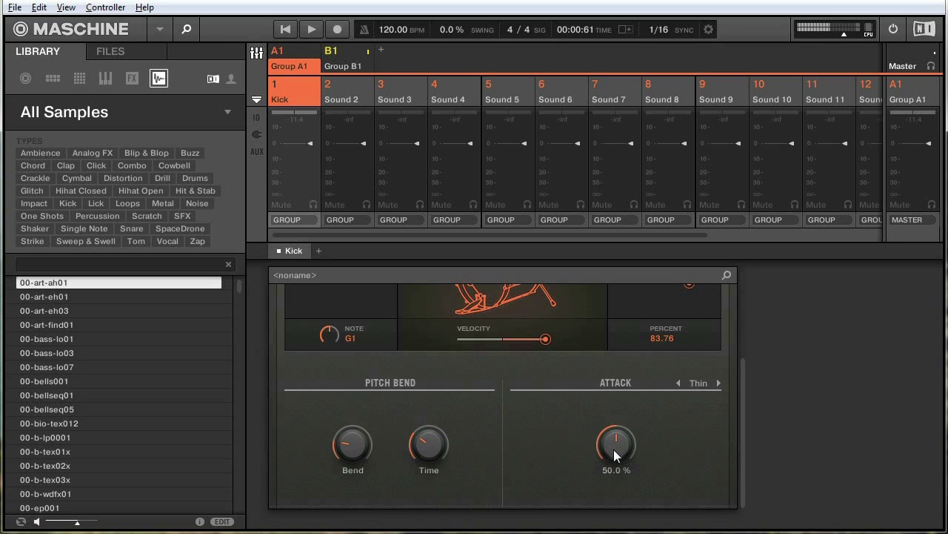
Step: Lower the Attack Amount to about 5% and play the kick to check it
{"action": "key", "text": "space"}
{"action": "mouse_move", "coordinate": [614, 449]}
{"action": "left_mouse_down"}
{"action": "mouse_move", "coordinate": [613, 482]}
{"action": "mouse_move", "coordinate": [613, 442]}
{"action": "mouse_move", "coordinate": [615, 453]}
{"action": "left_mouse_up"}
{"action": "key", "text": "space"}
{"action": "key", "text": "space"}
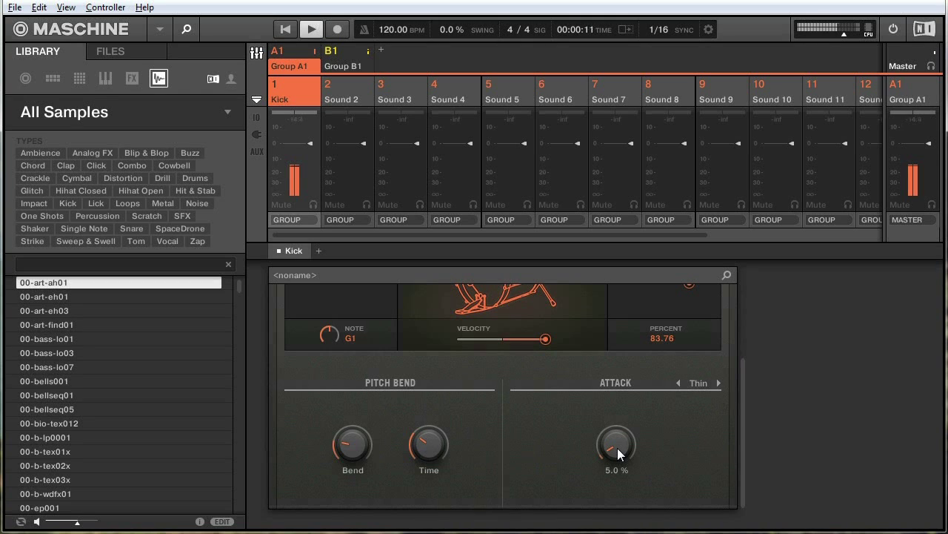
{"action": "key", "text": "space"}
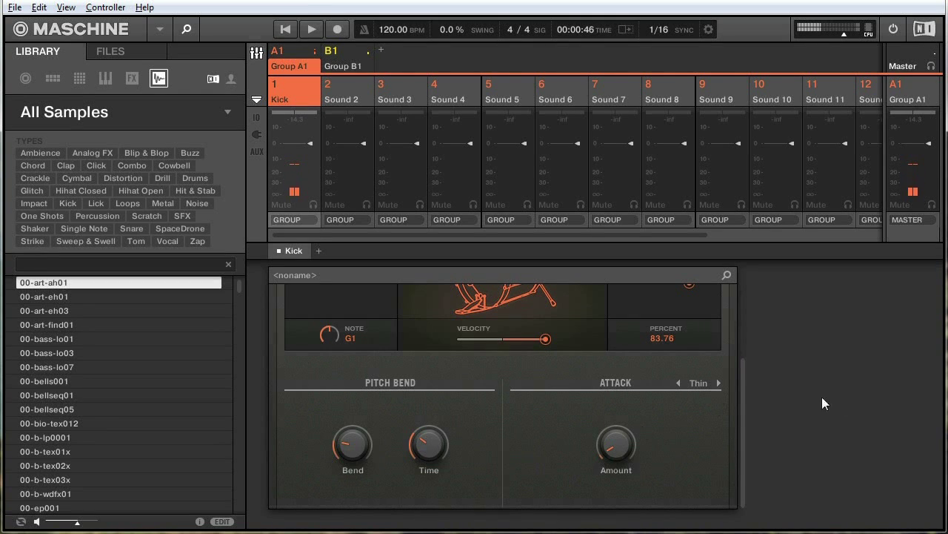
Step: Set the kick's Tune to 53.00 so its note reads F2
{"action": "left_click_drag", "start_coordinate": [742, 377], "coordinate": [742, 335]}
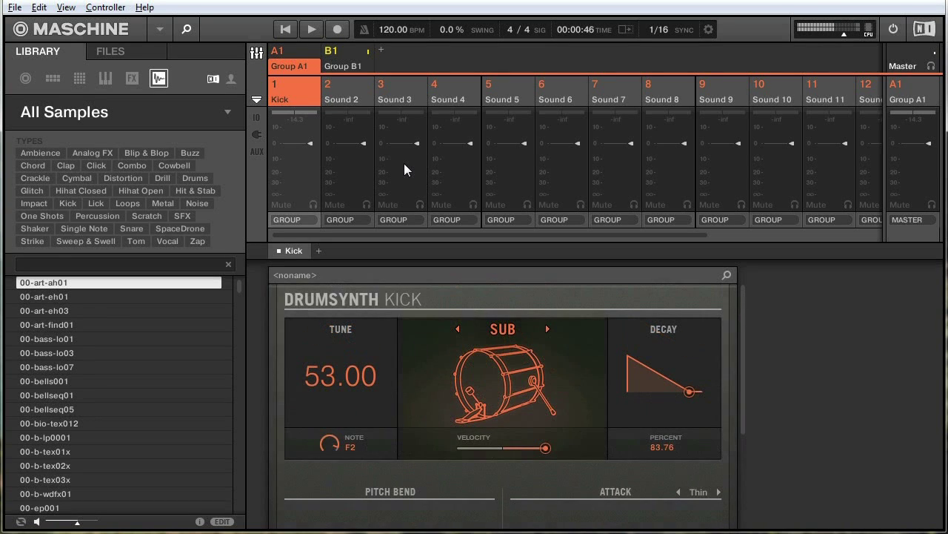
Step: Insert a Compressor after the Drumsynth Kick and play the pattern to hear it
{"action": "left_click", "coordinate": [256, 53]}
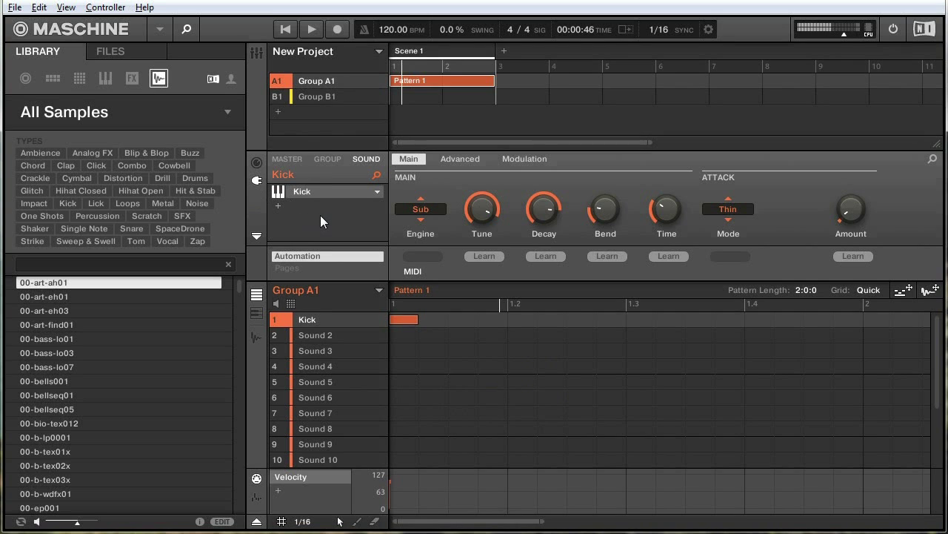
{"action": "left_click", "coordinate": [280, 206]}
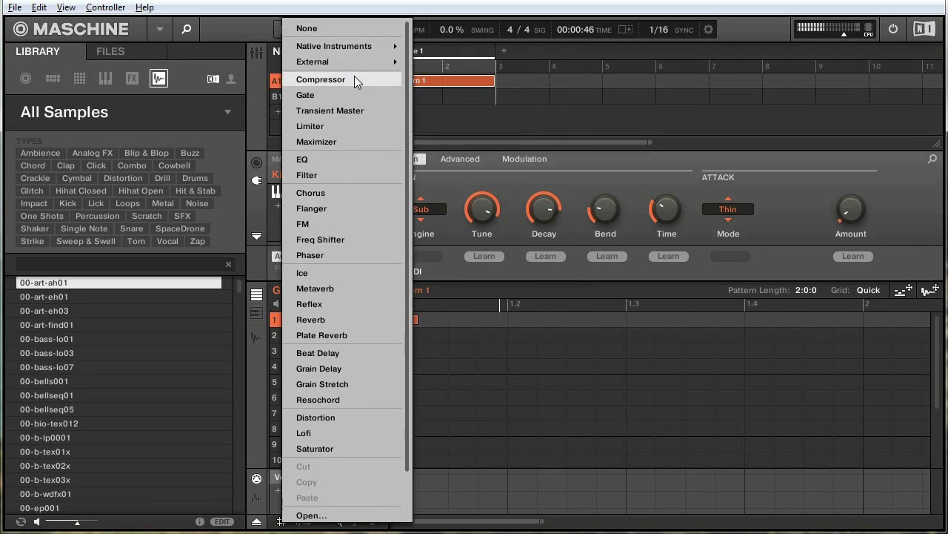
{"action": "left_click", "coordinate": [354, 80]}
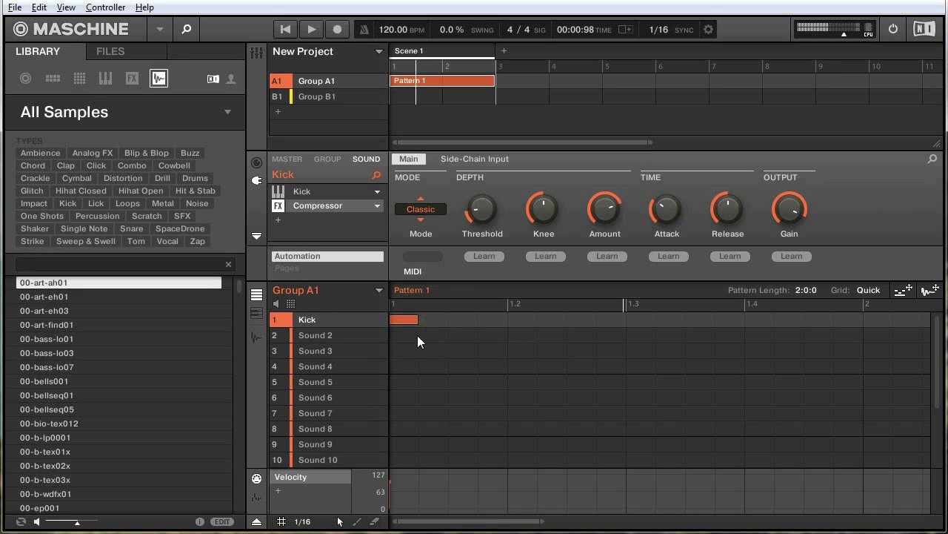
{"action": "key", "text": "space"}
{"action": "mouse_move", "coordinate": [787, 217]}
{"action": "key", "text": "space"}
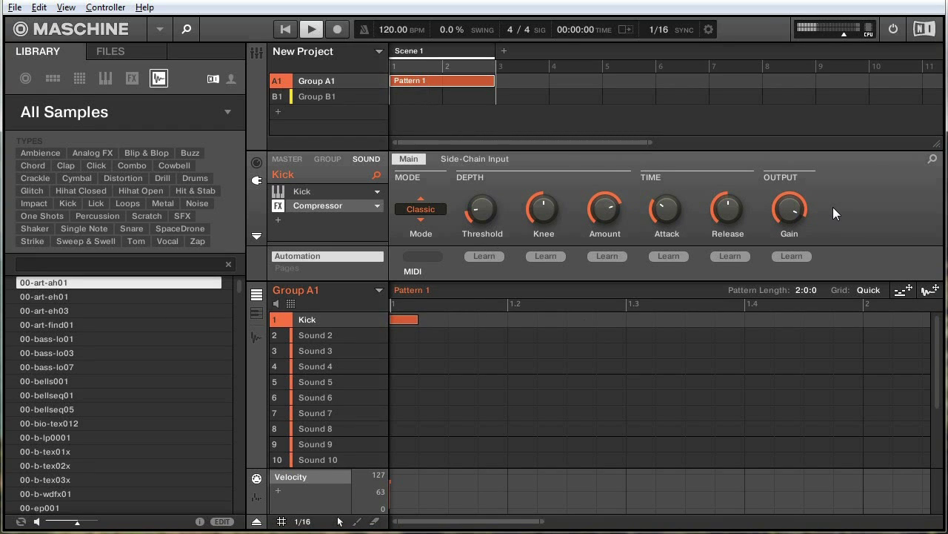
Step: Add a Distortion effect and move it above the Compressor
{"action": "key", "text": "space"}
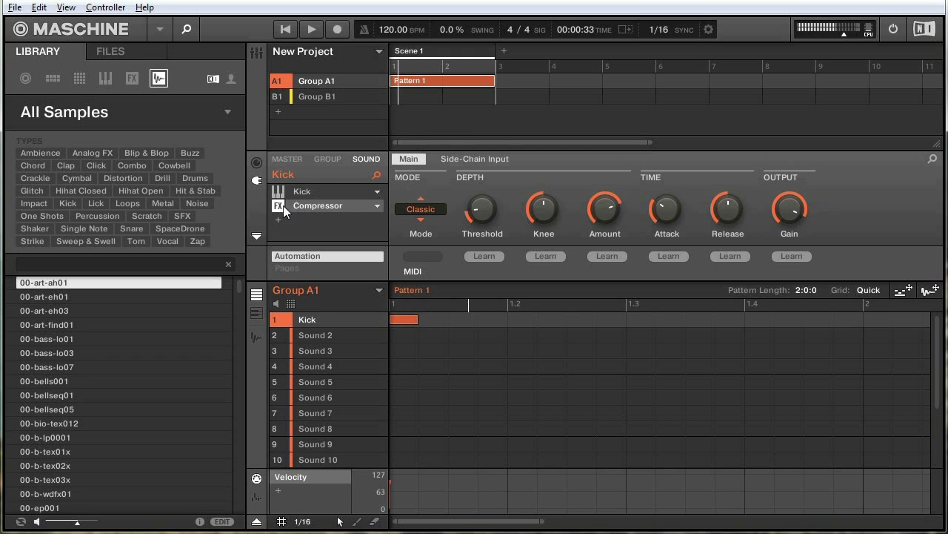
{"action": "left_click", "coordinate": [279, 219]}
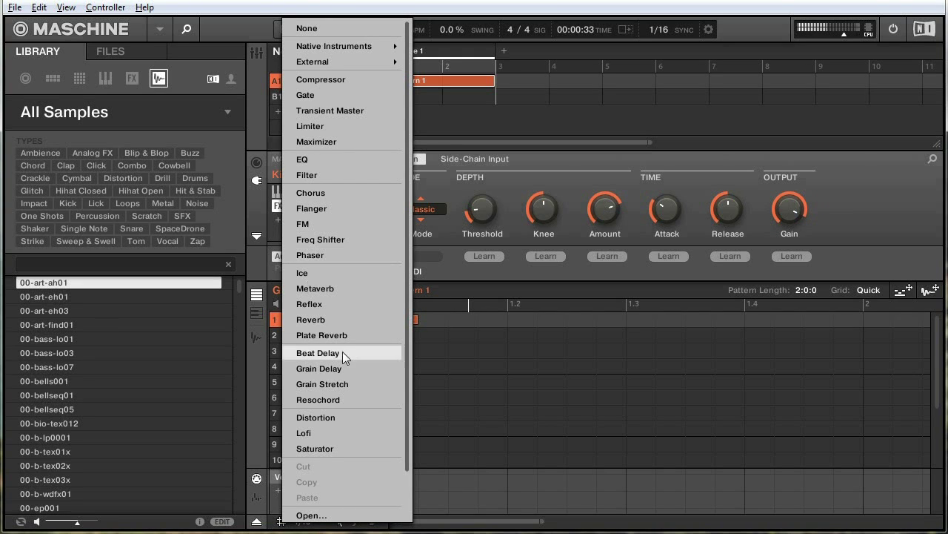
{"action": "left_click", "coordinate": [360, 418]}
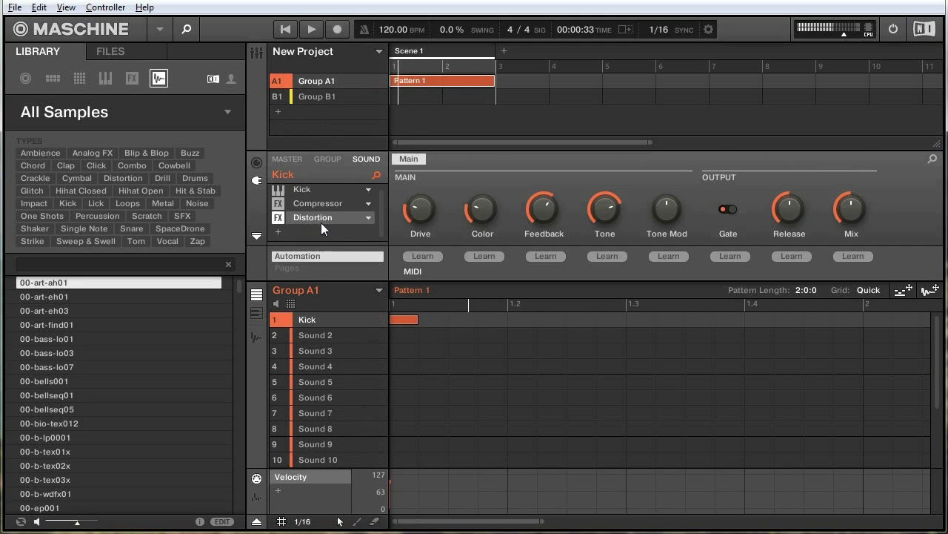
{"action": "left_click_drag", "start_coordinate": [333, 219], "coordinate": [332, 197]}
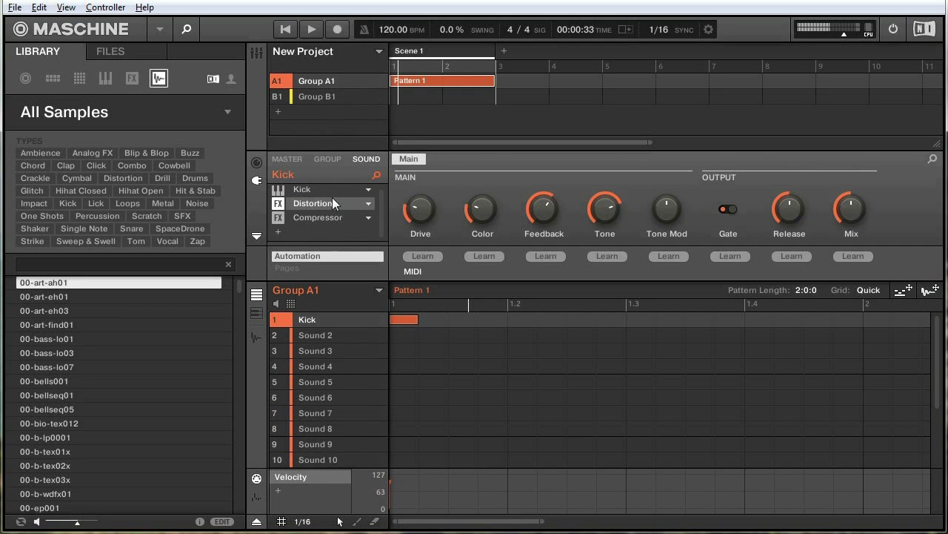
Step: Set the Distortion Drive to 14% and Mix to 8%
{"action": "mouse_move", "coordinate": [419, 209]}
{"action": "key", "text": "space"}
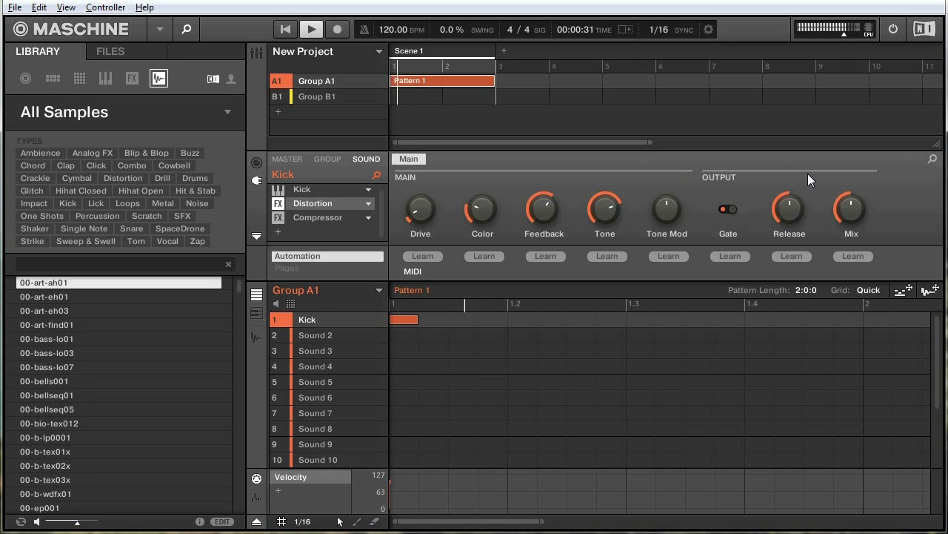
{"action": "mouse_move", "coordinate": [845, 204]}
{"action": "left_click_drag", "start_coordinate": [845, 203], "coordinate": [845, 233]}
{"action": "mouse_move", "coordinate": [415, 211]}
{"action": "left_click_drag", "start_coordinate": [418, 215], "coordinate": [423, 212]}
{"action": "key", "text": "space"}
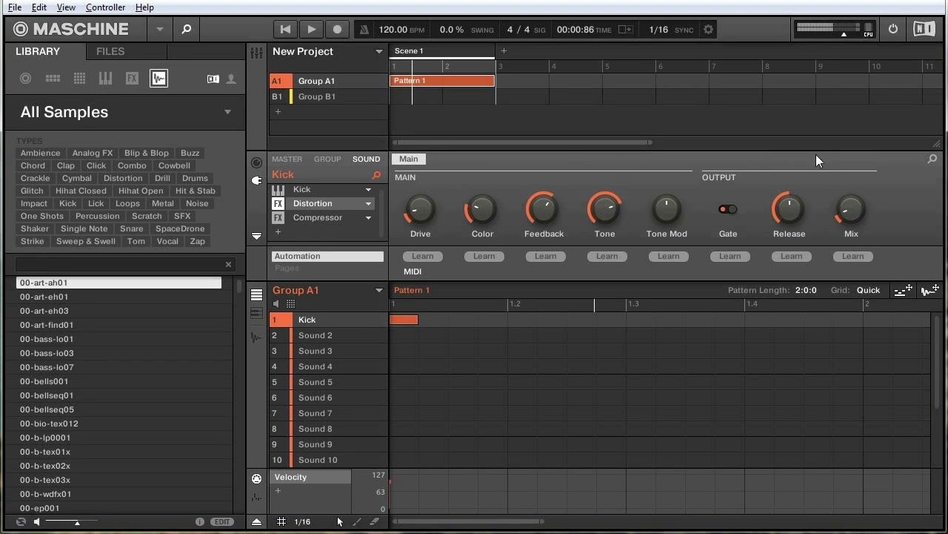
{"action": "left_click_drag", "start_coordinate": [864, 198], "coordinate": [860, 201]}
Step: Play and stop the pattern several times to audition the distorted kick
{"action": "key", "text": "space"}
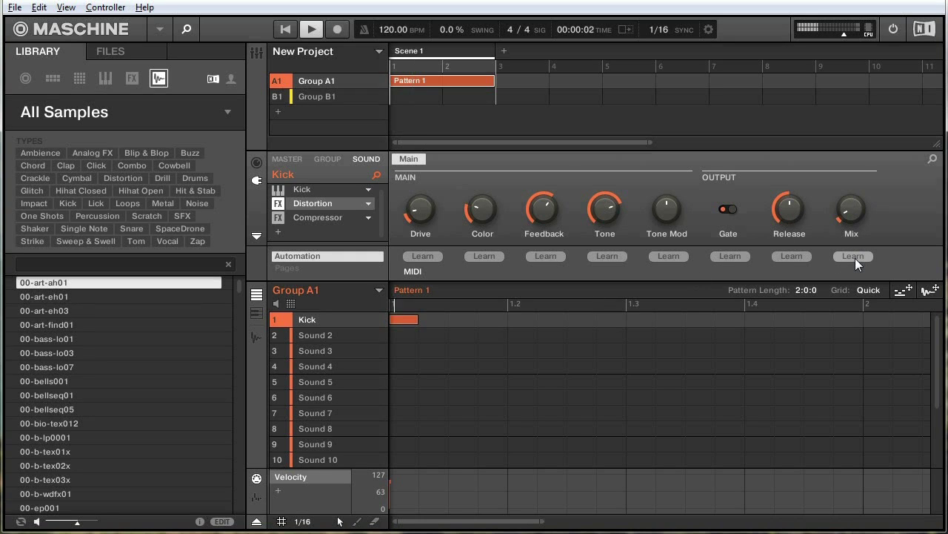
{"action": "key", "text": "space"}
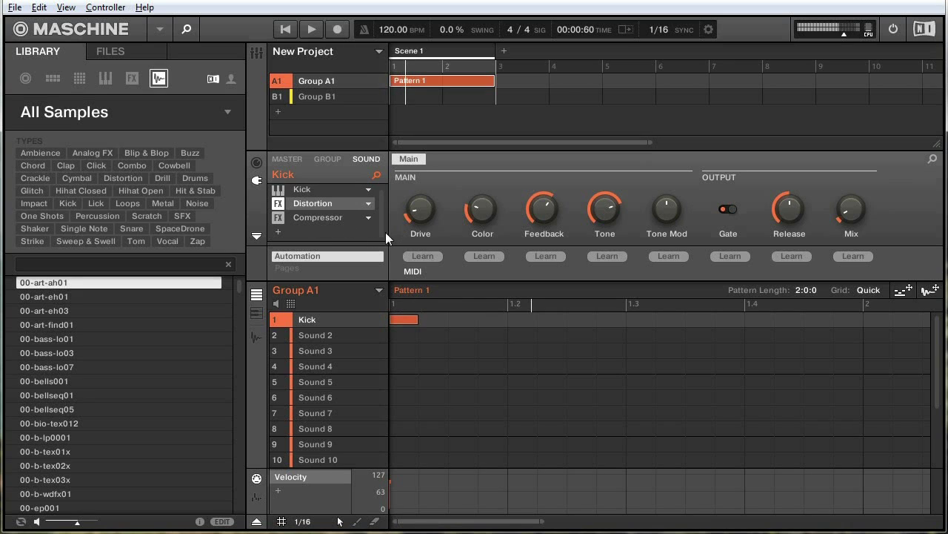
{"action": "key", "text": "space"}
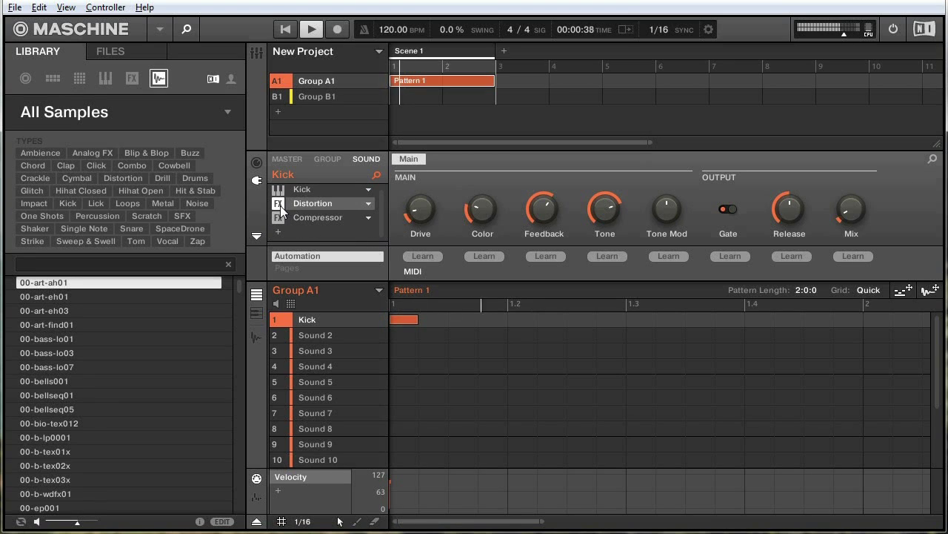
{"action": "key", "text": "space"}
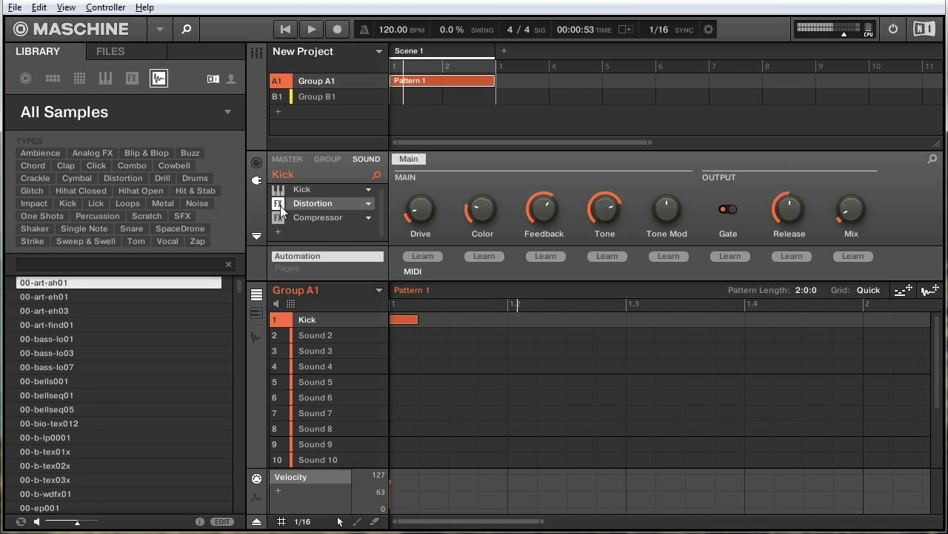
{"action": "key", "text": "space"}
Step: Replace the Distortion with a Saturator, adjusting Input and setting Drive to 38%
{"action": "left_click", "coordinate": [372, 207]}
{"action": "left_click", "coordinate": [426, 449]}
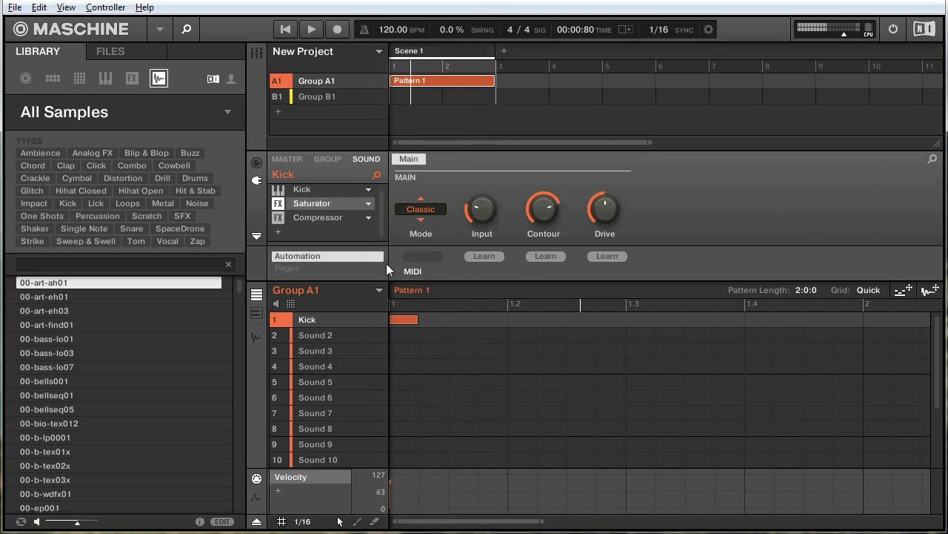
{"action": "key", "text": "space"}
{"action": "mouse_move", "coordinate": [485, 212]}
{"action": "left_mouse_down"}
{"action": "mouse_move", "coordinate": [485, 185]}
{"action": "mouse_move", "coordinate": [485, 212]}
{"action": "left_mouse_up"}
{"action": "key", "text": "space"}
{"action": "key", "text": "space"}
{"action": "mouse_move", "coordinate": [604, 212]}
{"action": "left_mouse_down"}
{"action": "mouse_move", "coordinate": [604, 197]}
{"action": "mouse_move", "coordinate": [604, 211]}
{"action": "left_mouse_up"}
{"action": "key", "text": "space"}
Step: View the Kick, Compressor and Saturator parameters, then open the Saturator slot's effect list
{"action": "left_click", "coordinate": [313, 191]}
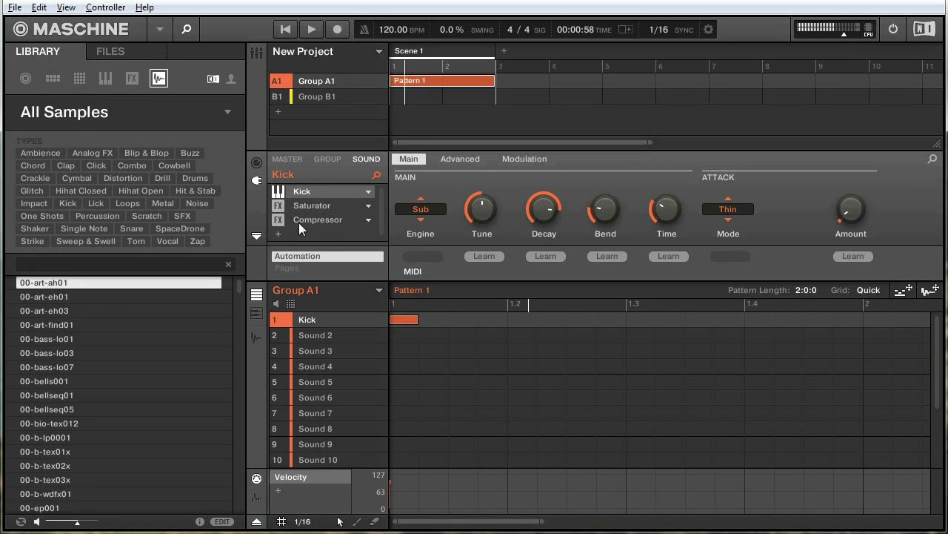
{"action": "left_click", "coordinate": [306, 220]}
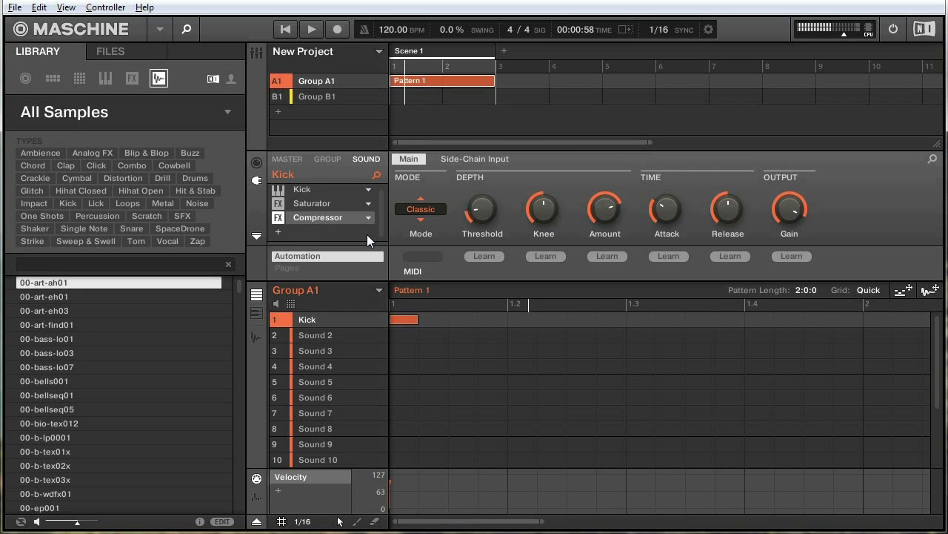
{"action": "left_click", "coordinate": [321, 206]}
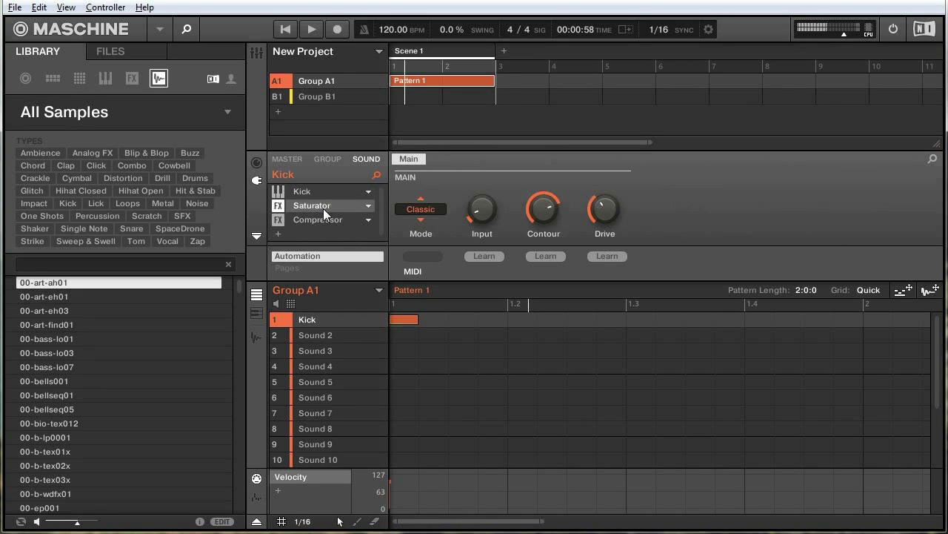
{"action": "left_click", "coordinate": [368, 207]}
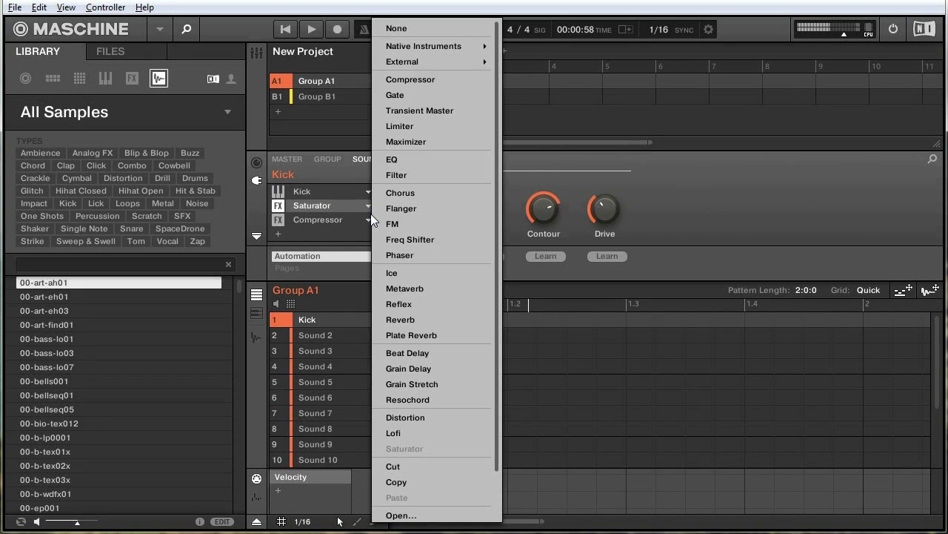